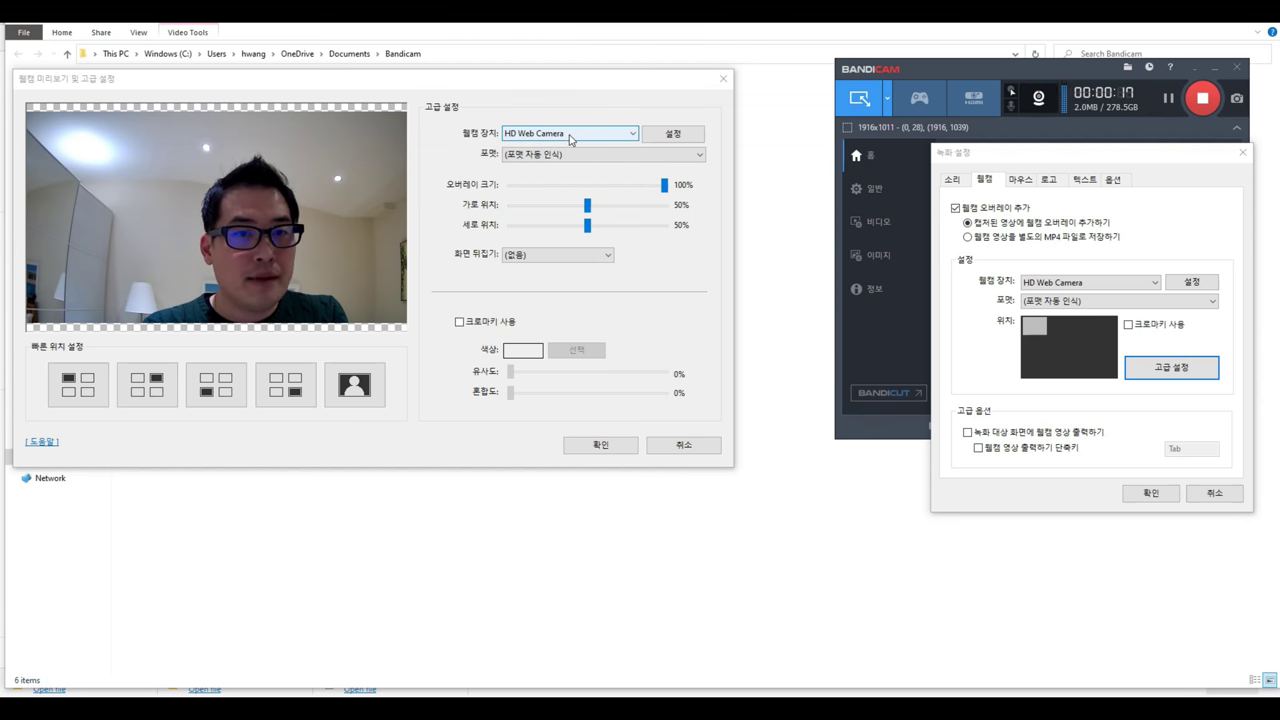
Open the HD Web Camera's properties and set Brightness to 184, Contrast to 86, Saturation to 167 and Sharpness to 223
click(675, 137)
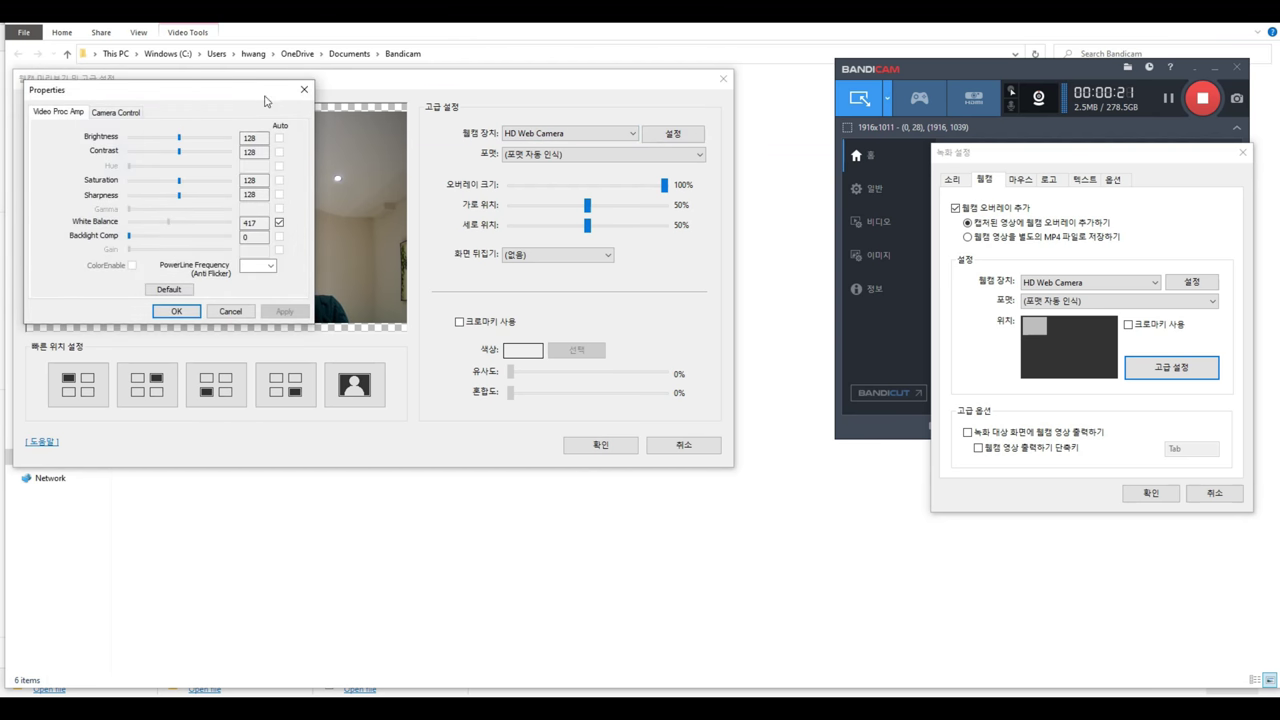
drag(264, 100, 874, 135)
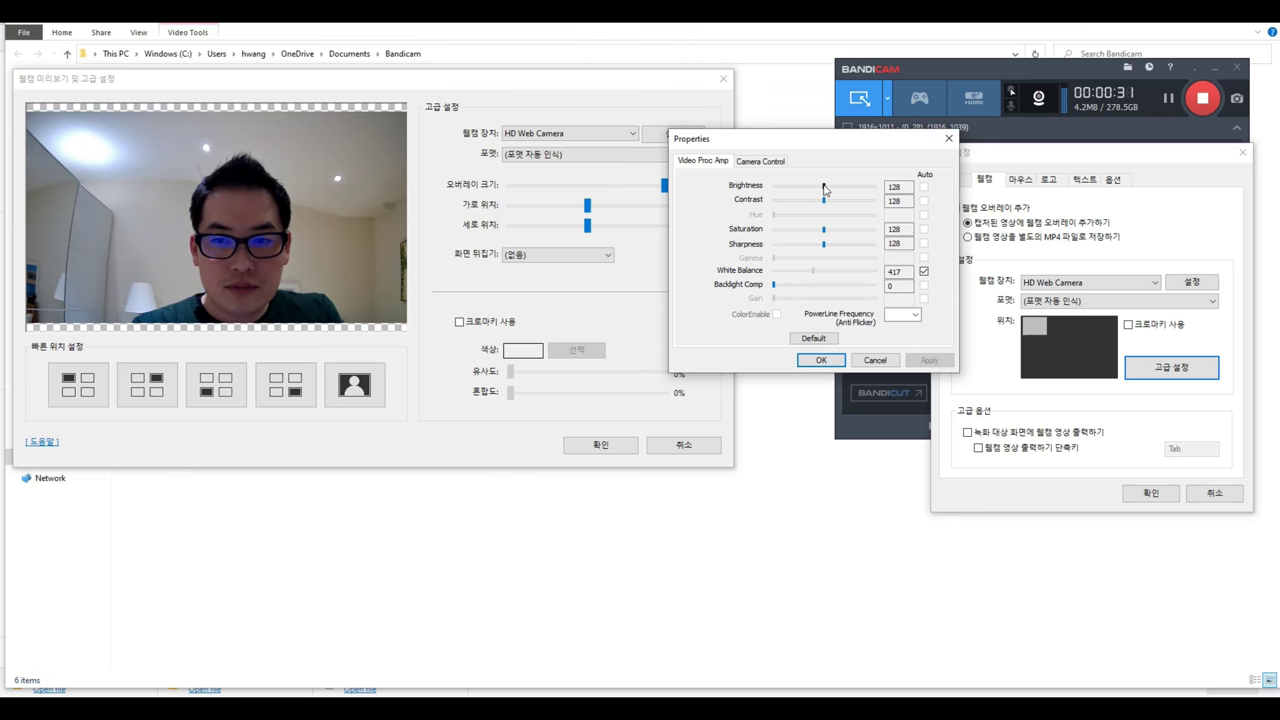
mouse_move(824, 188)
mouse_down()
mouse_move(859, 193)
mouse_move(809, 205)
mouse_up()
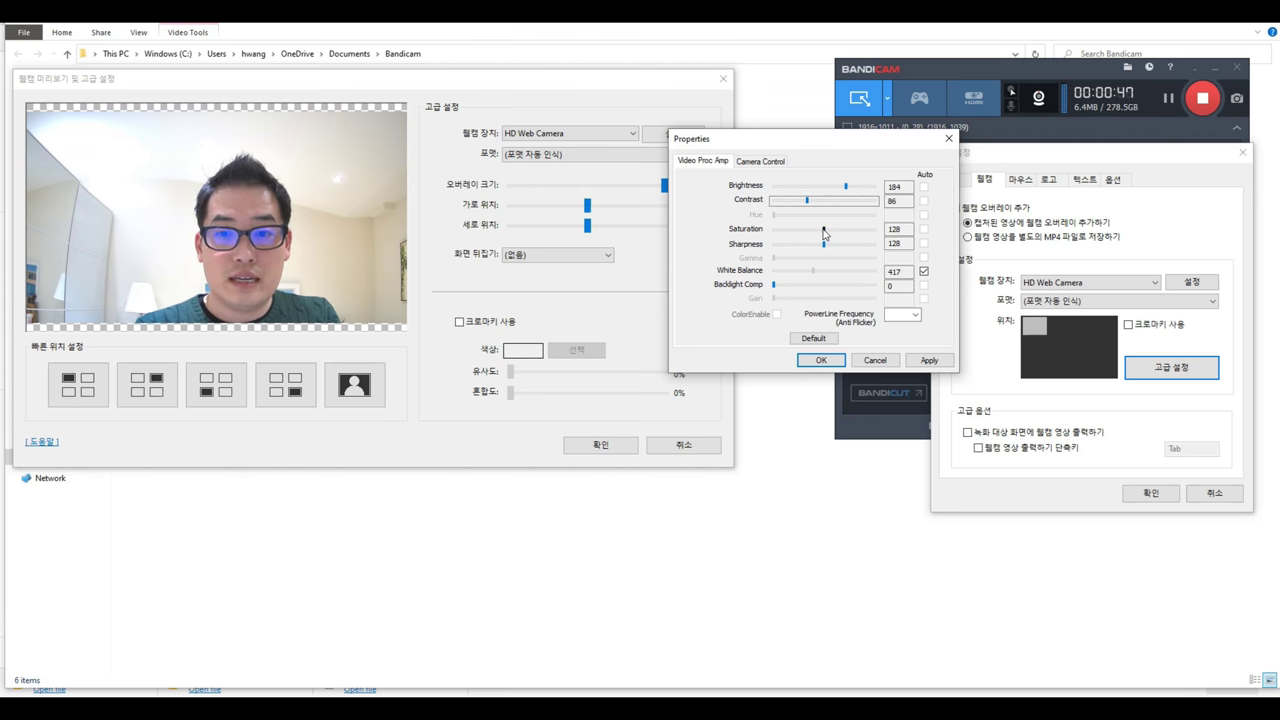
drag(824, 232, 862, 237)
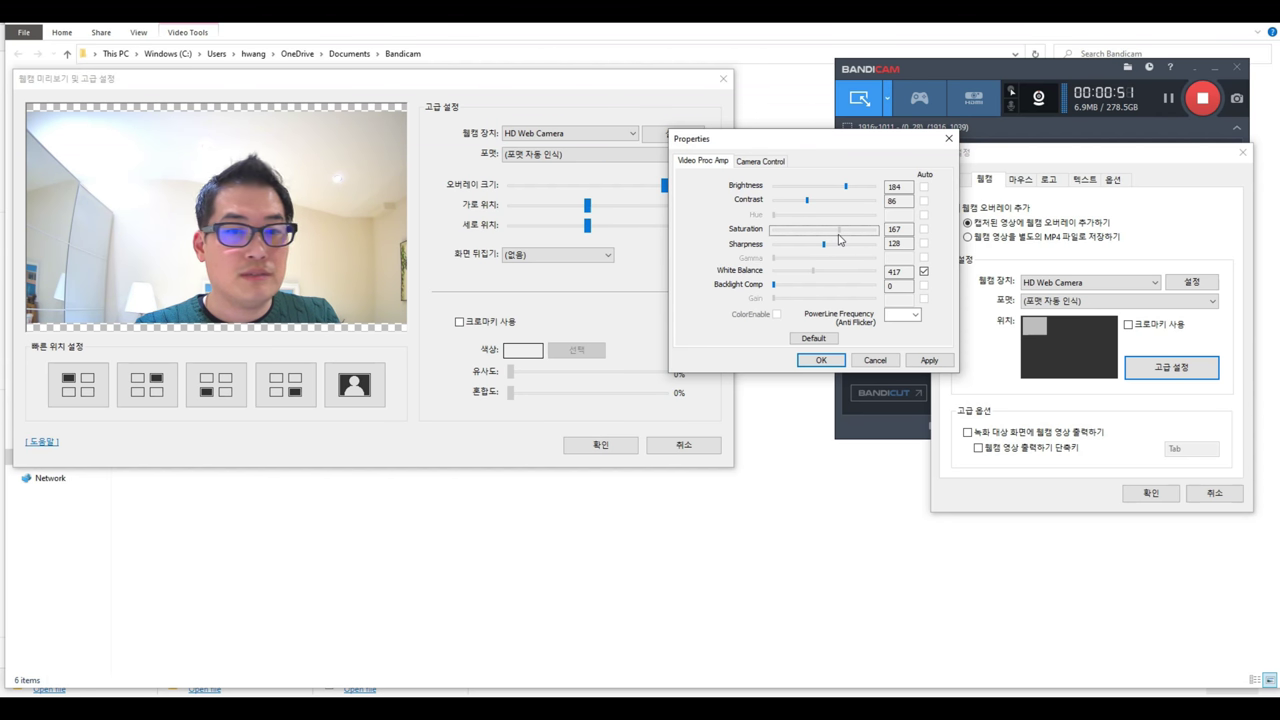
click(818, 248)
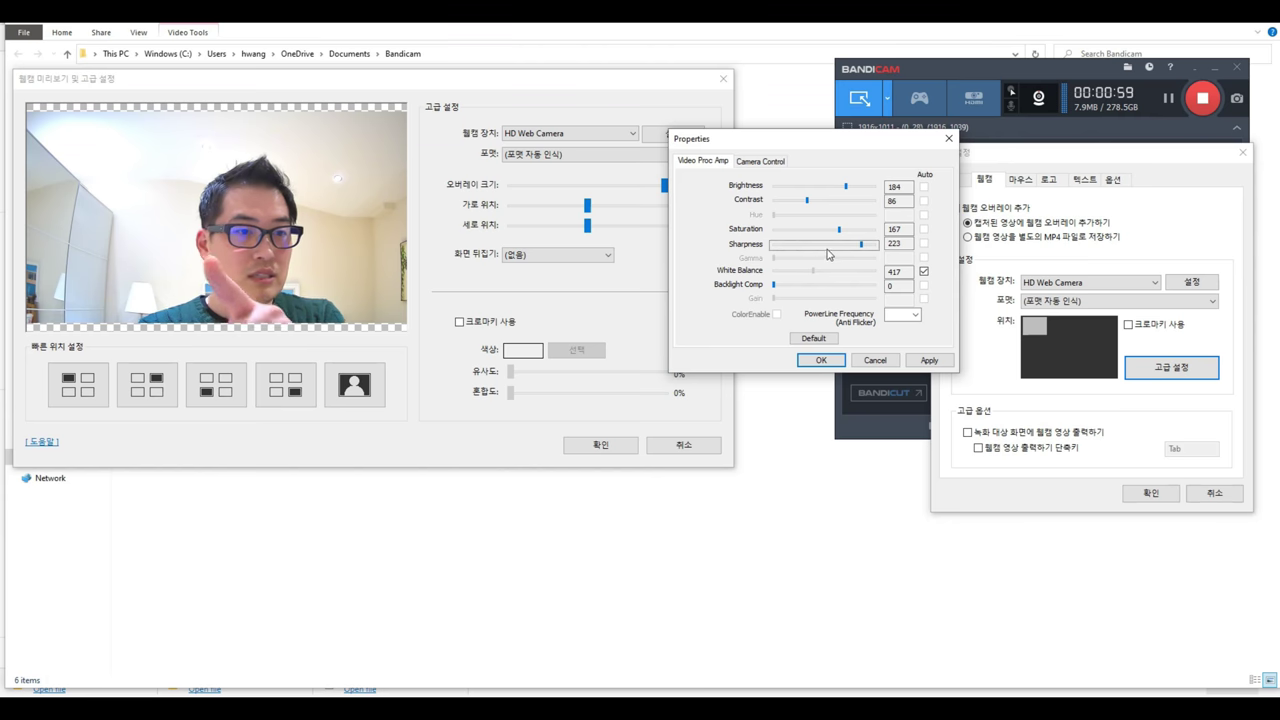
Try the webcam with automatic white balance off, turn it back on, and apply the camera properties
click(923, 273)
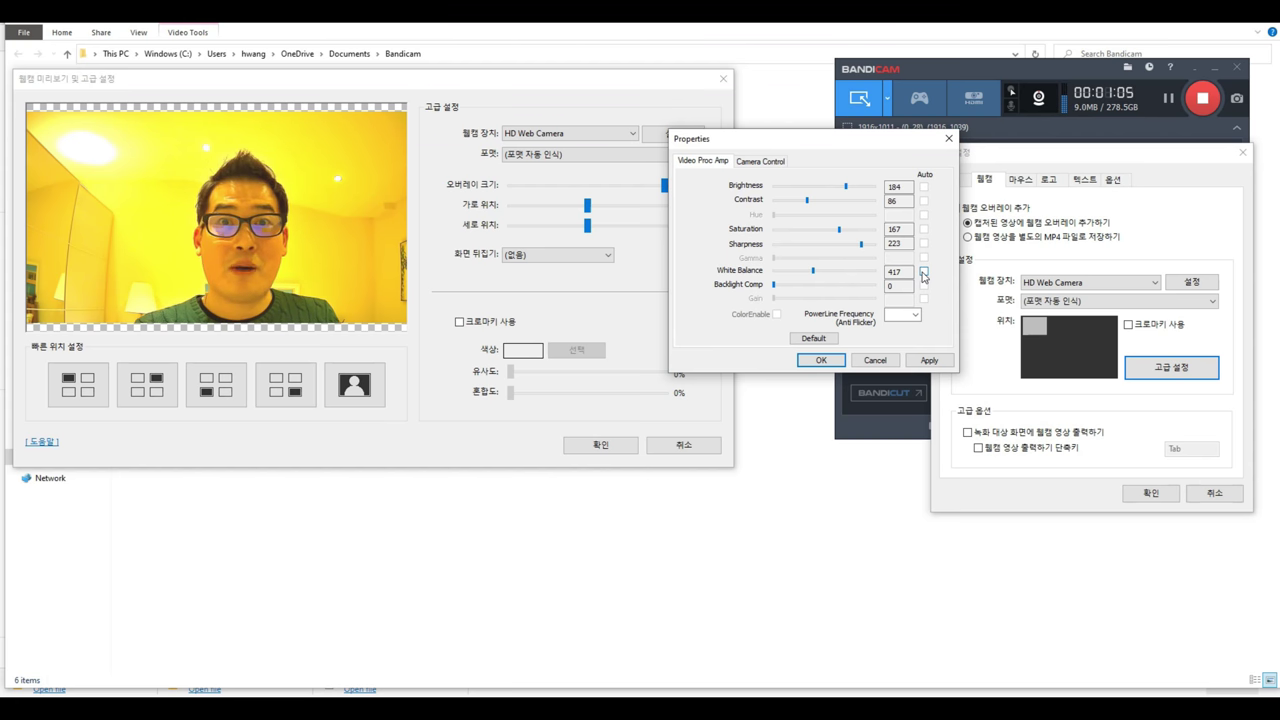
click(923, 273)
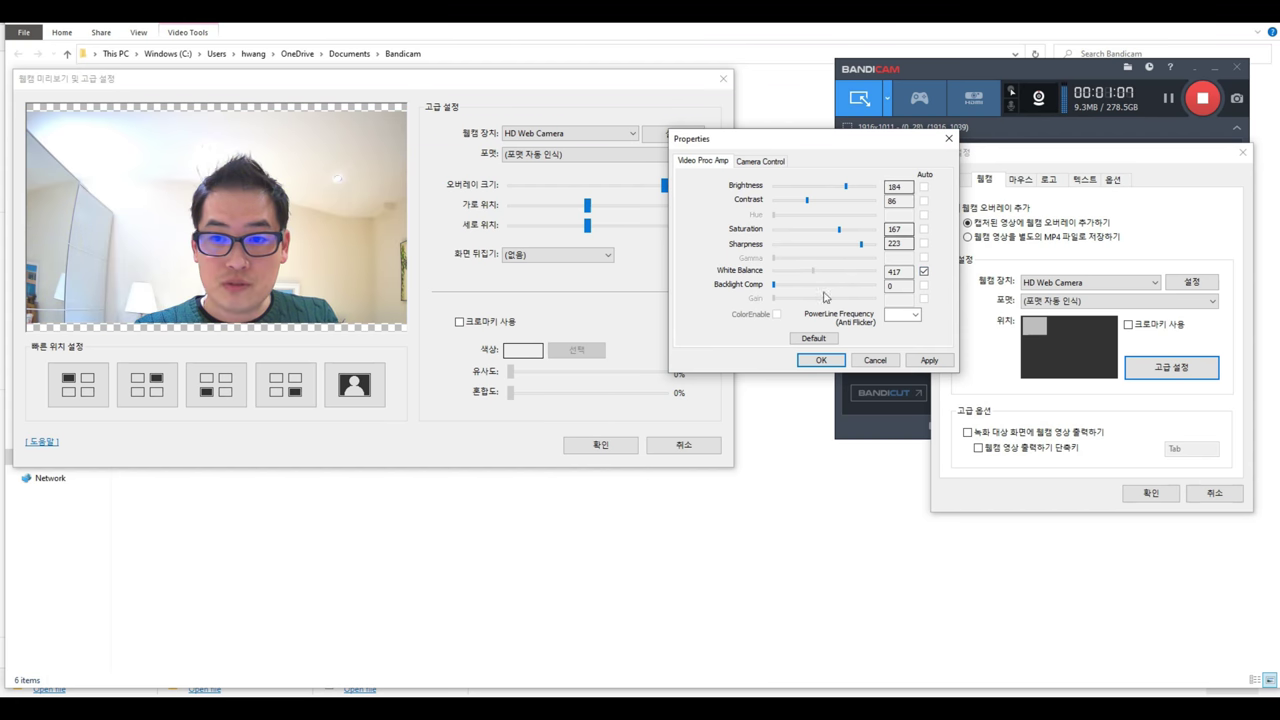
click(774, 288)
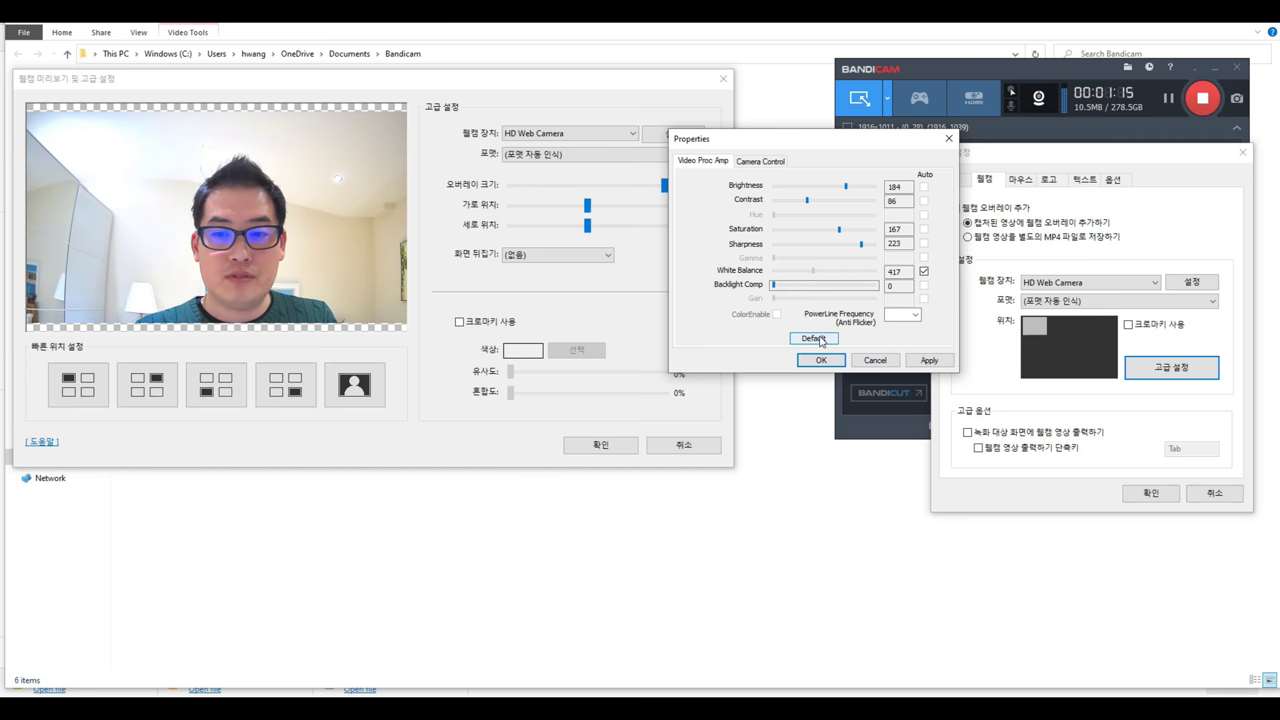
click(929, 361)
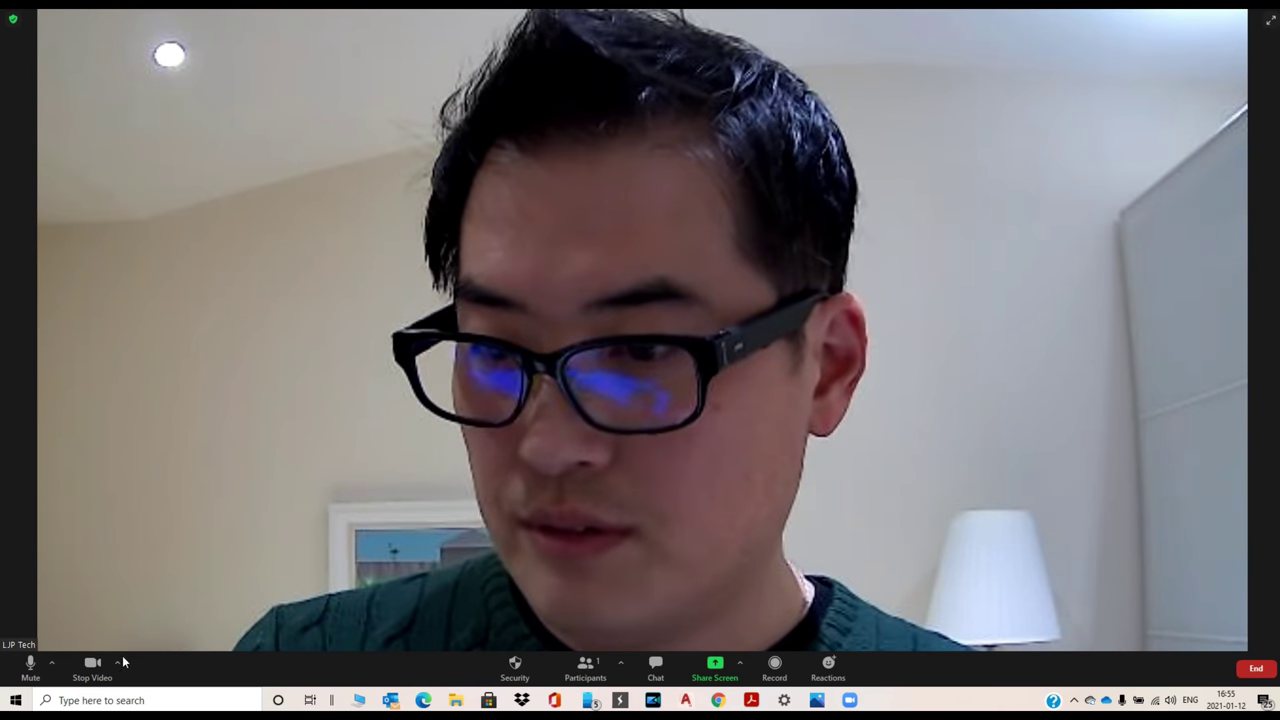
In the Zoom meeting, open the video settings and enable Original ratio and HD for the HD Web Camera
click(117, 665)
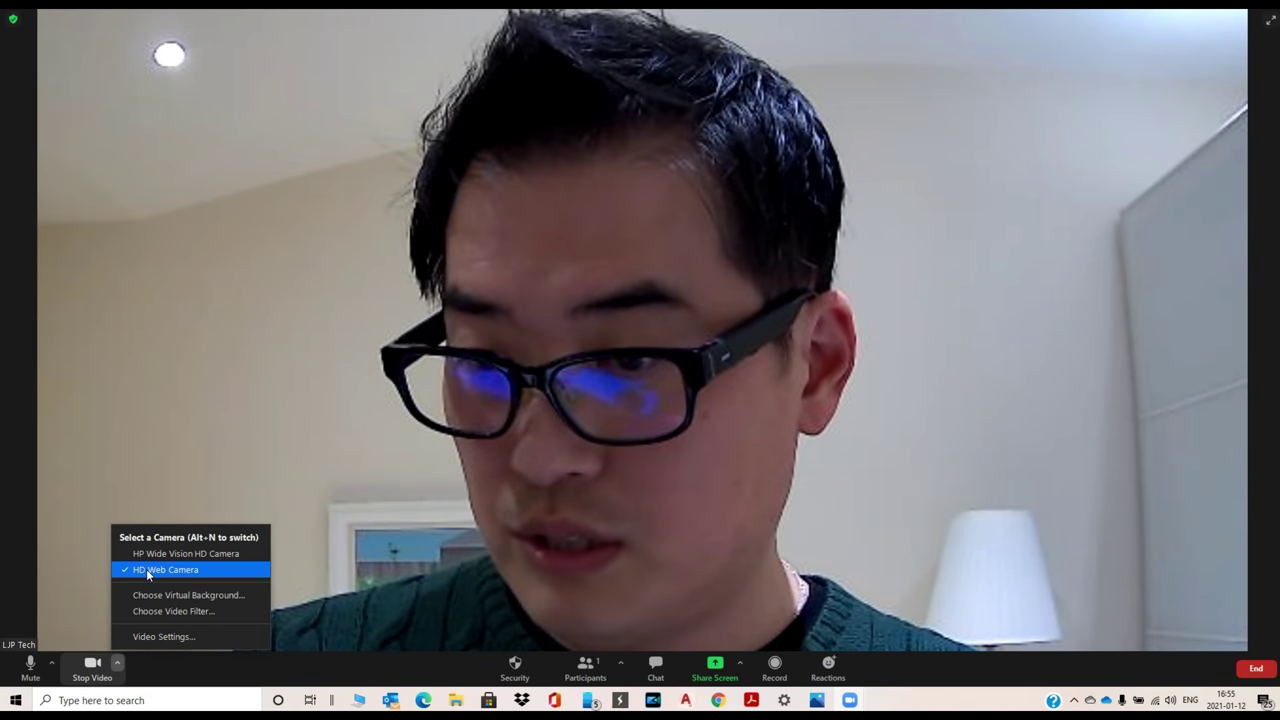
click(163, 636)
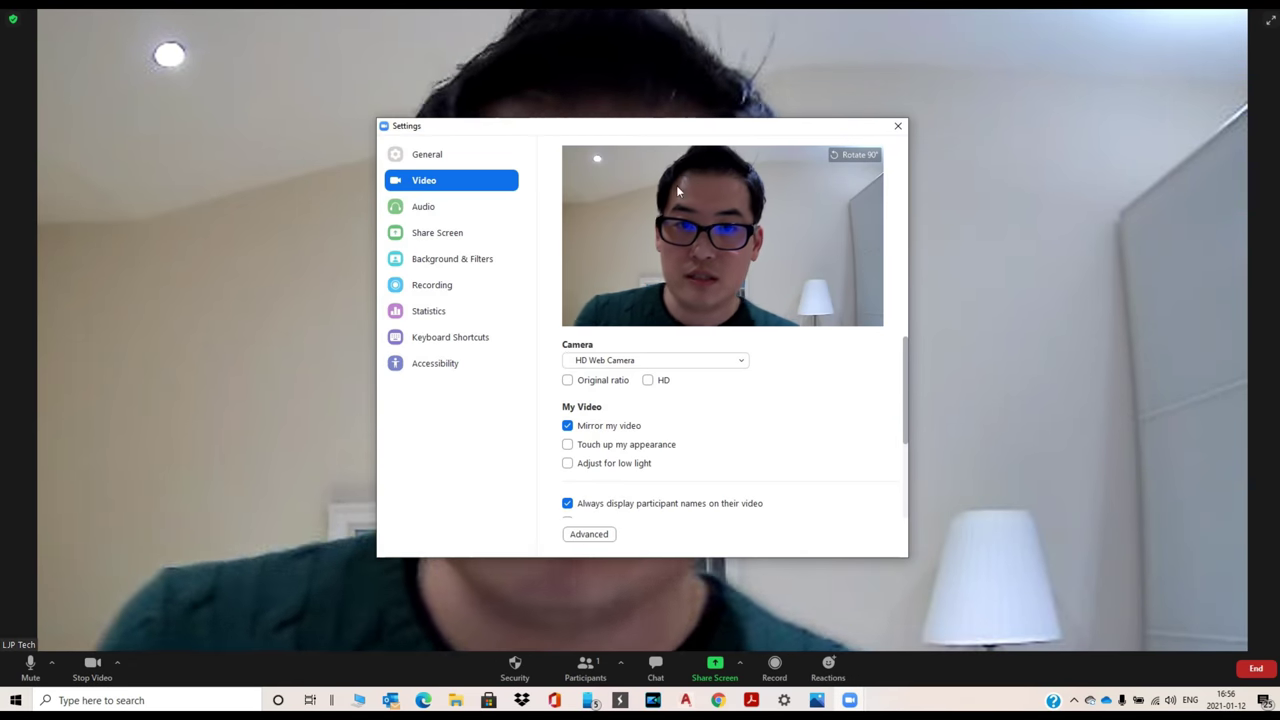
drag(714, 129, 1049, 67)
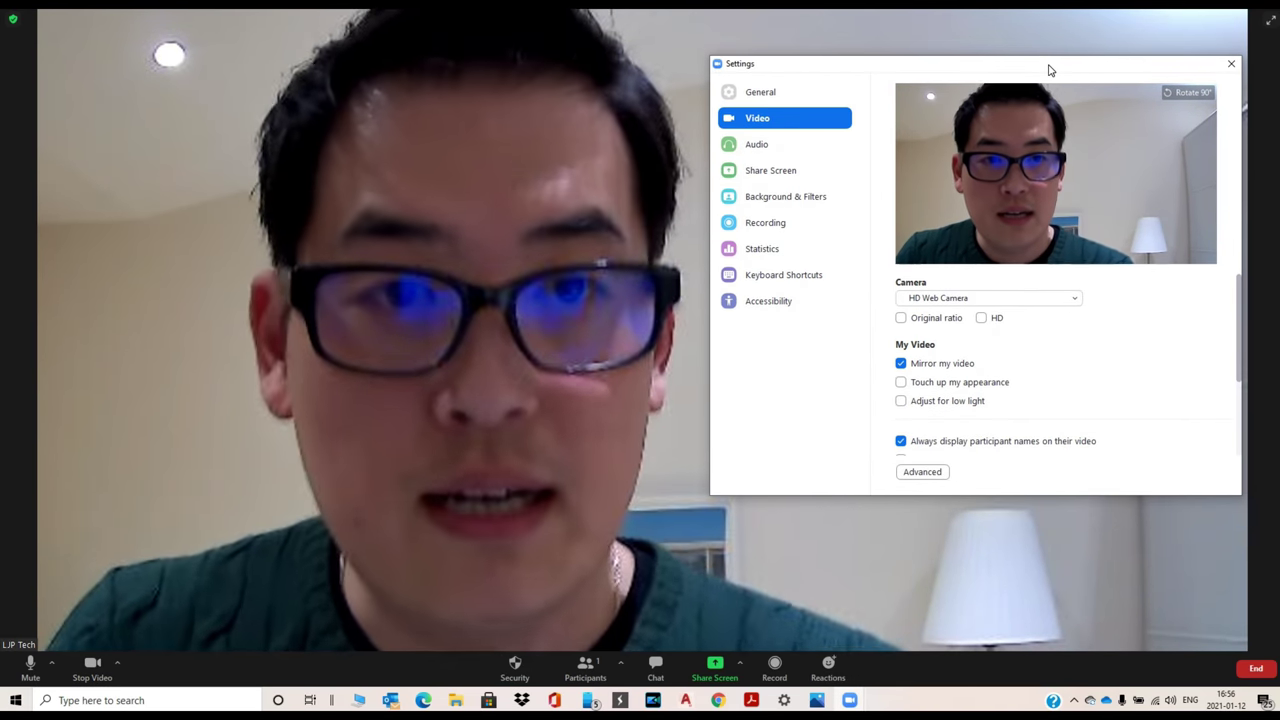
click(901, 318)
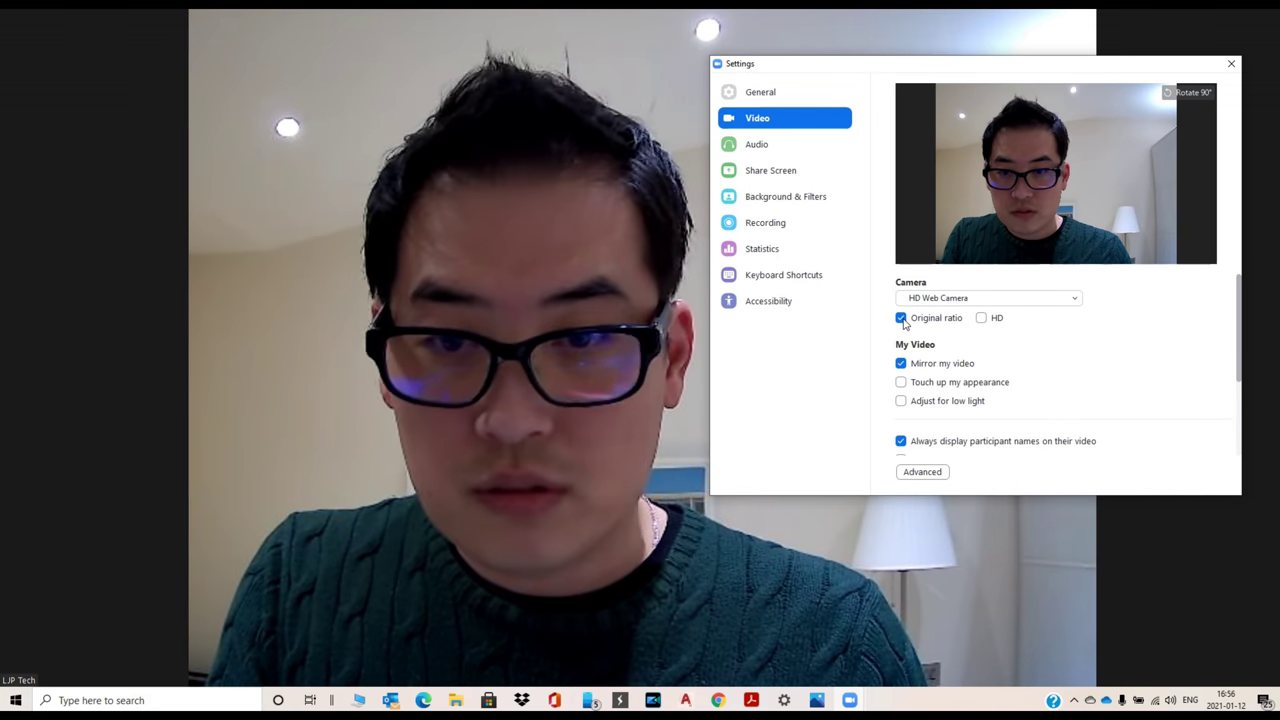
click(981, 318)
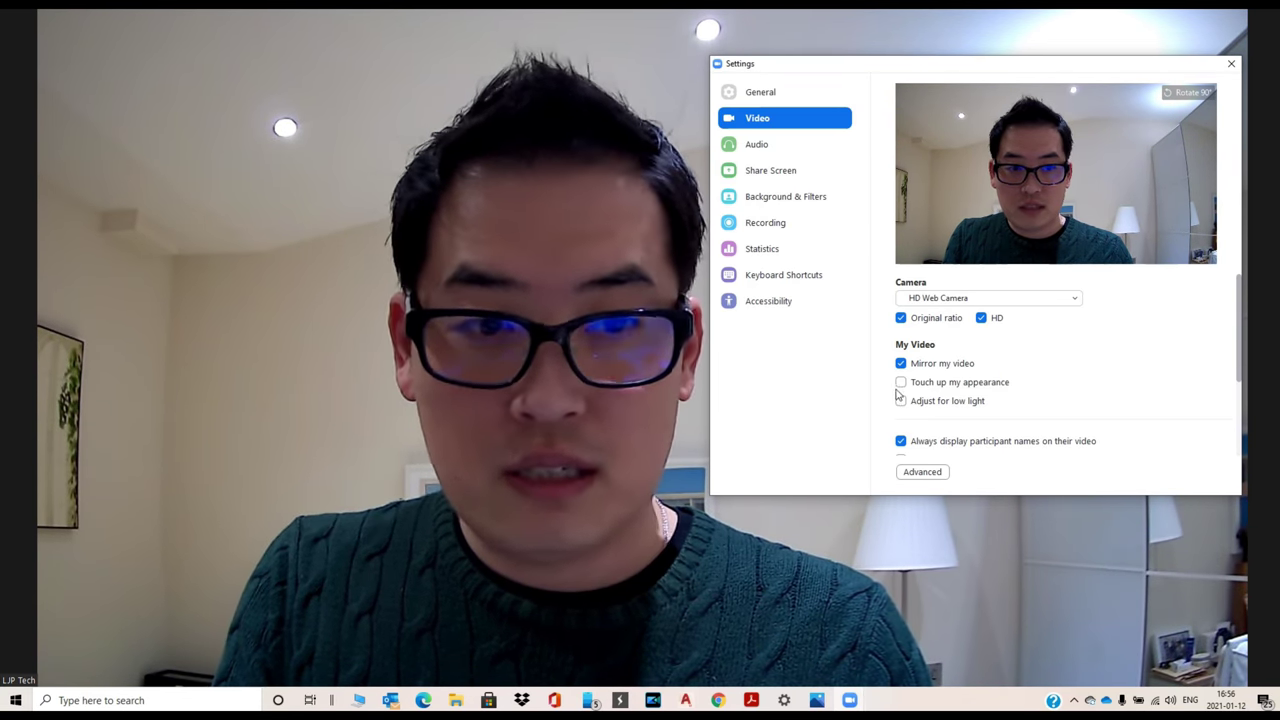
Switch video mirroring off and back on, and enable Touch up my appearance with its strength near maximum
click(901, 364)
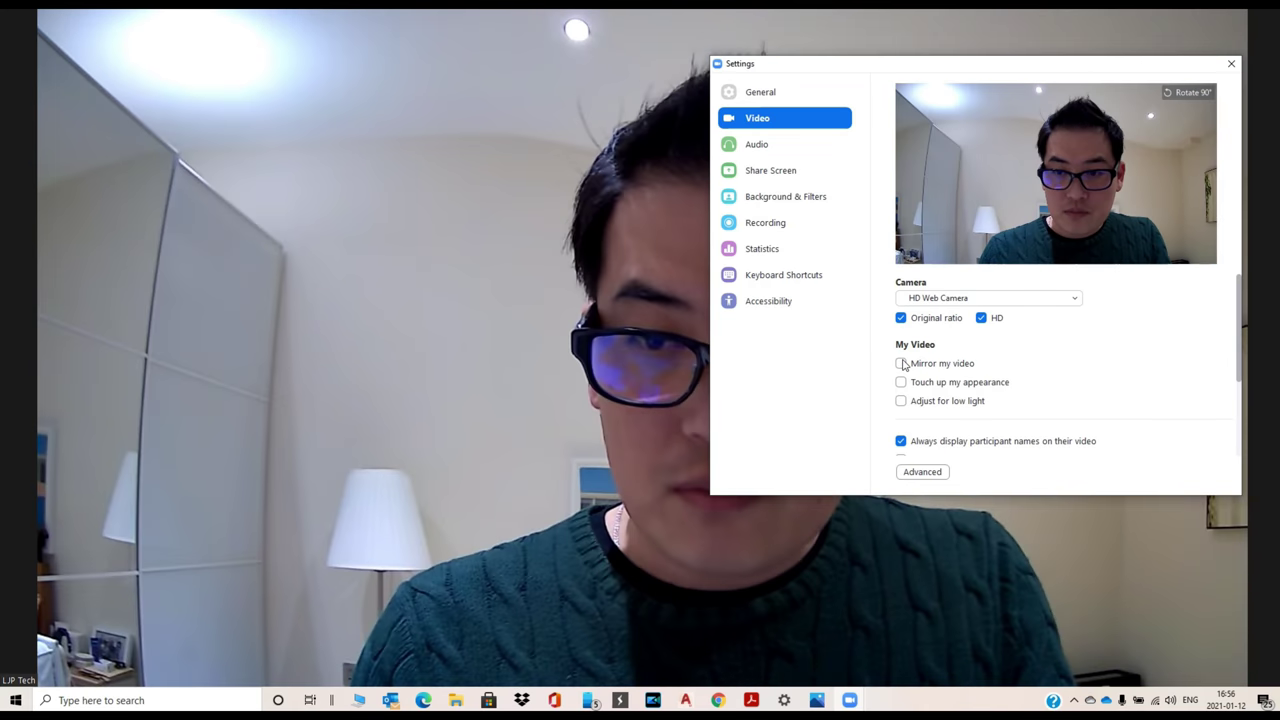
click(901, 364)
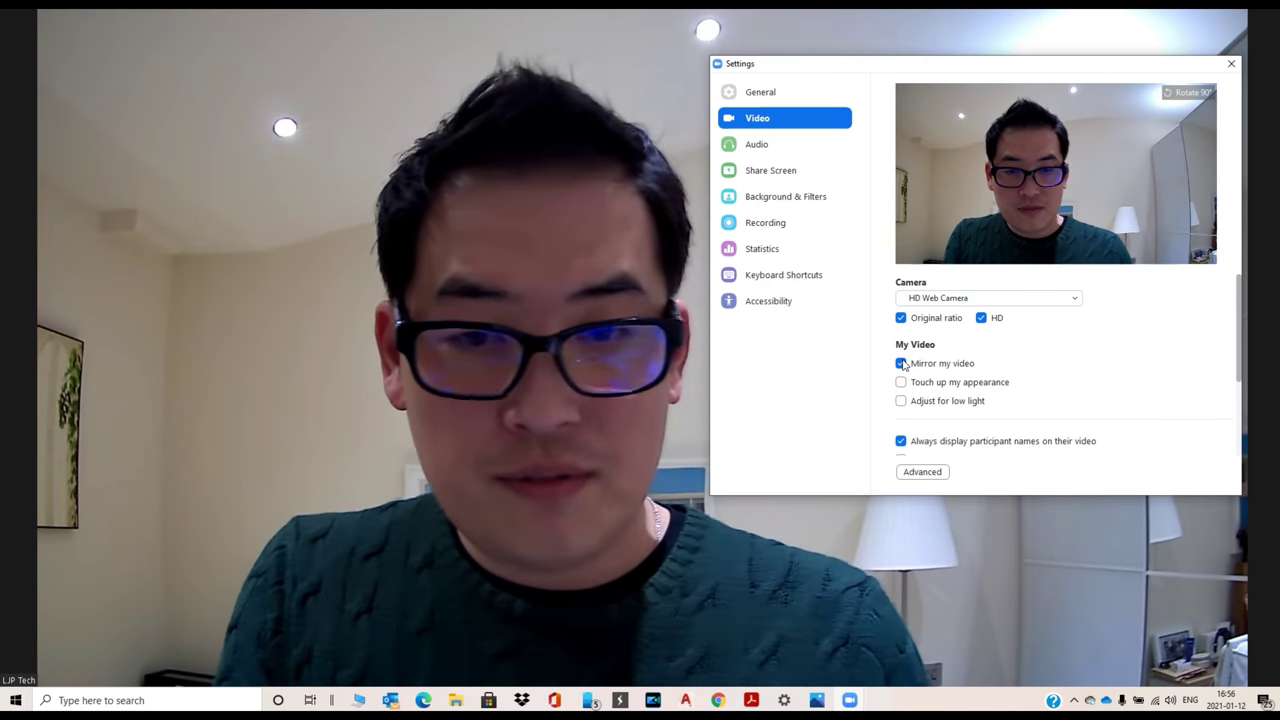
click(901, 383)
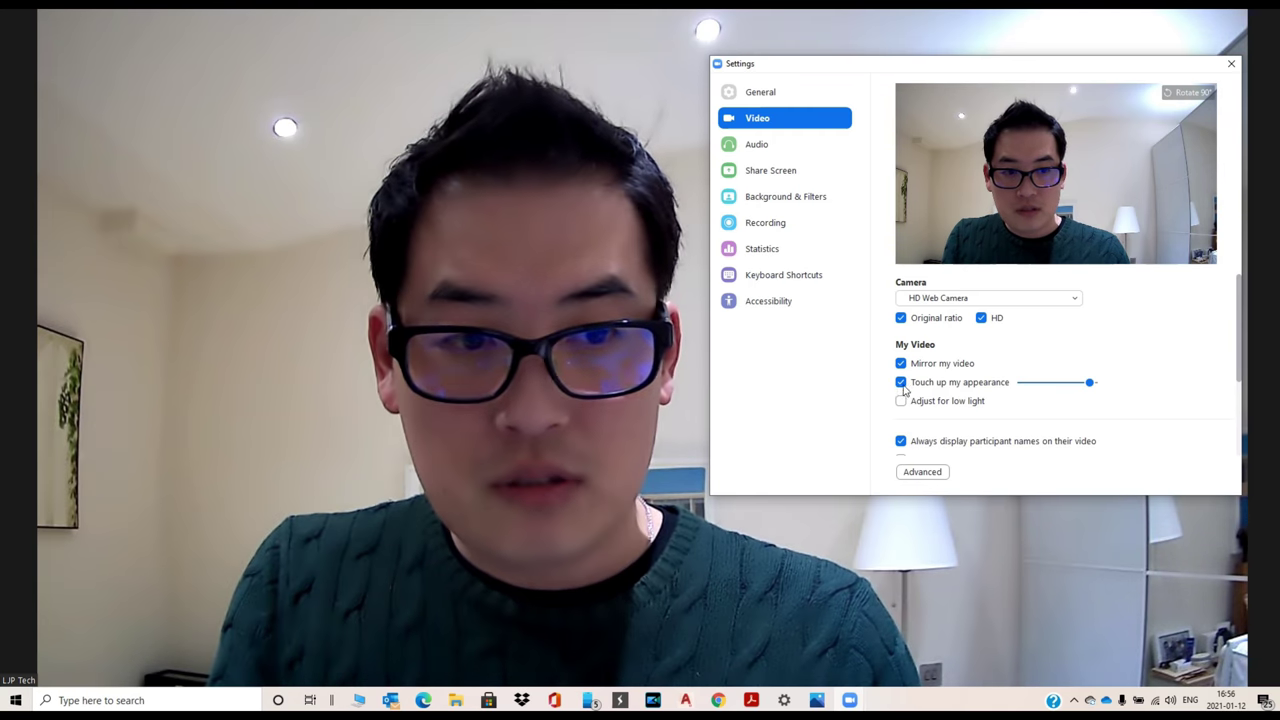
mouse_move(1088, 386)
mouse_down()
mouse_move(1069, 386)
mouse_move(1157, 389)
mouse_move(1100, 383)
mouse_up()
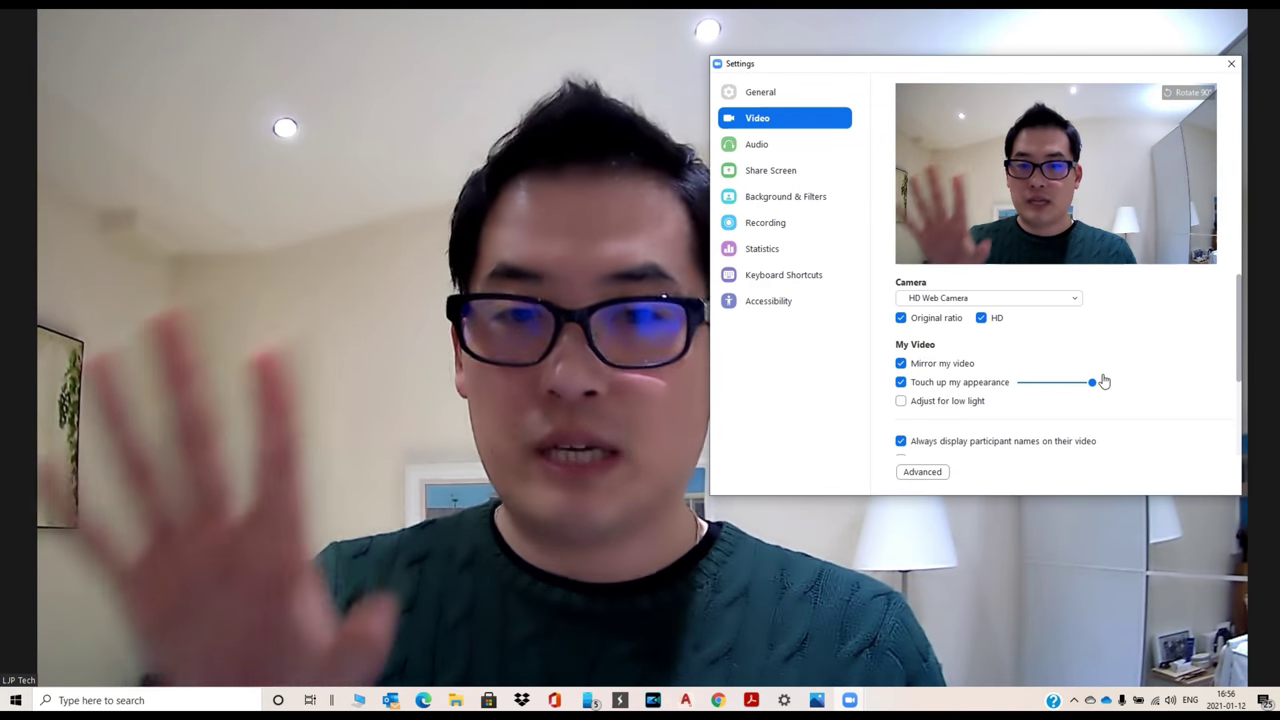
drag(1104, 381, 1083, 397)
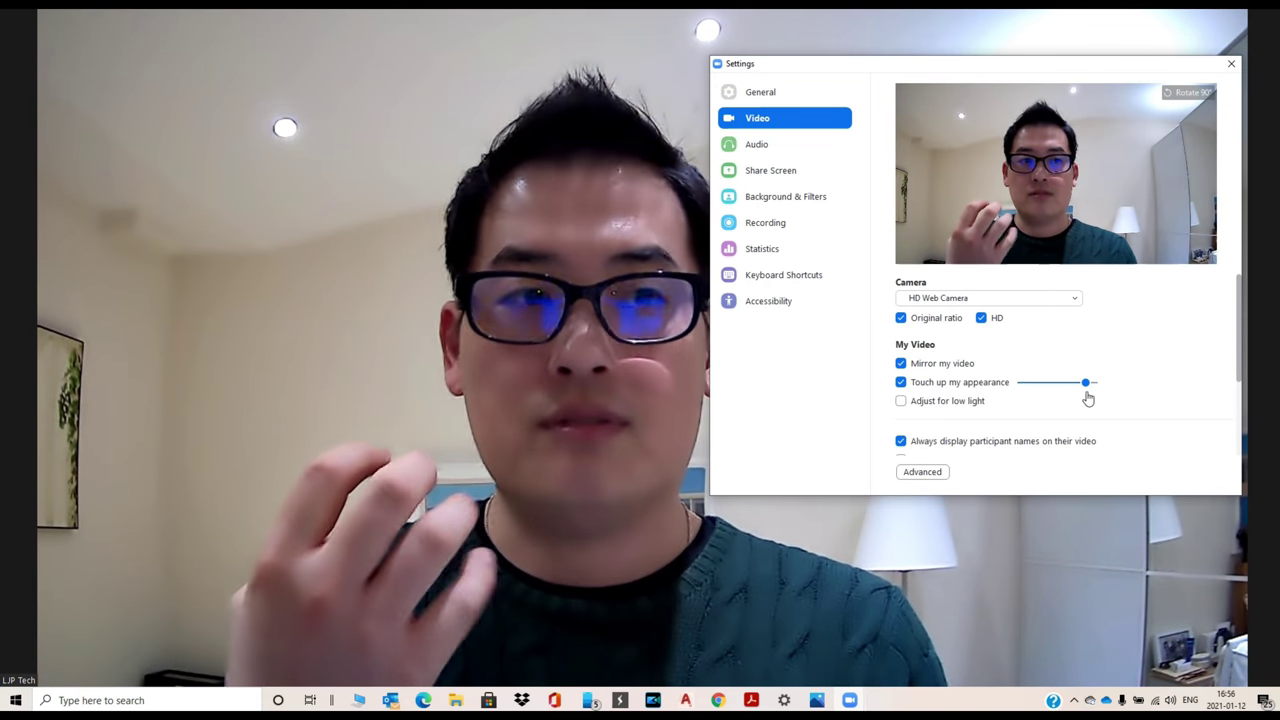
mouse_move(1257, 167)
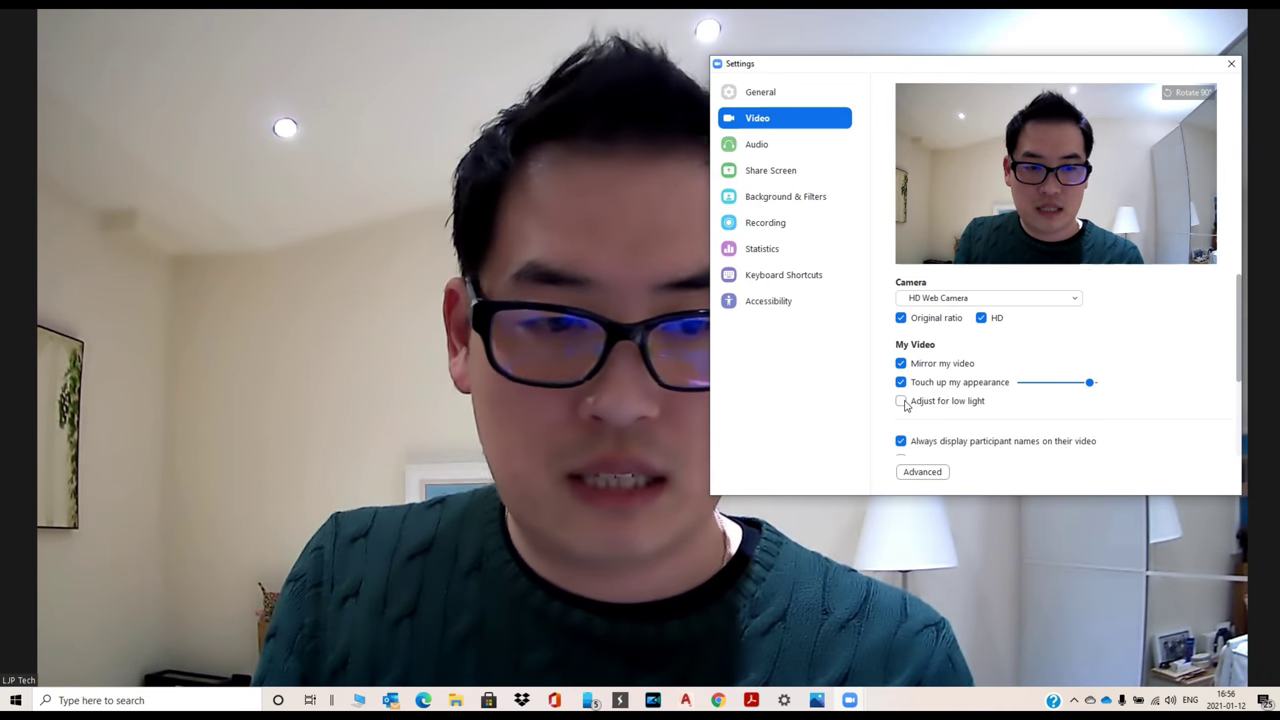
Enable Adjust for low light in Manual mode at about half strength, and review the advanced and remaining video options
click(901, 401)
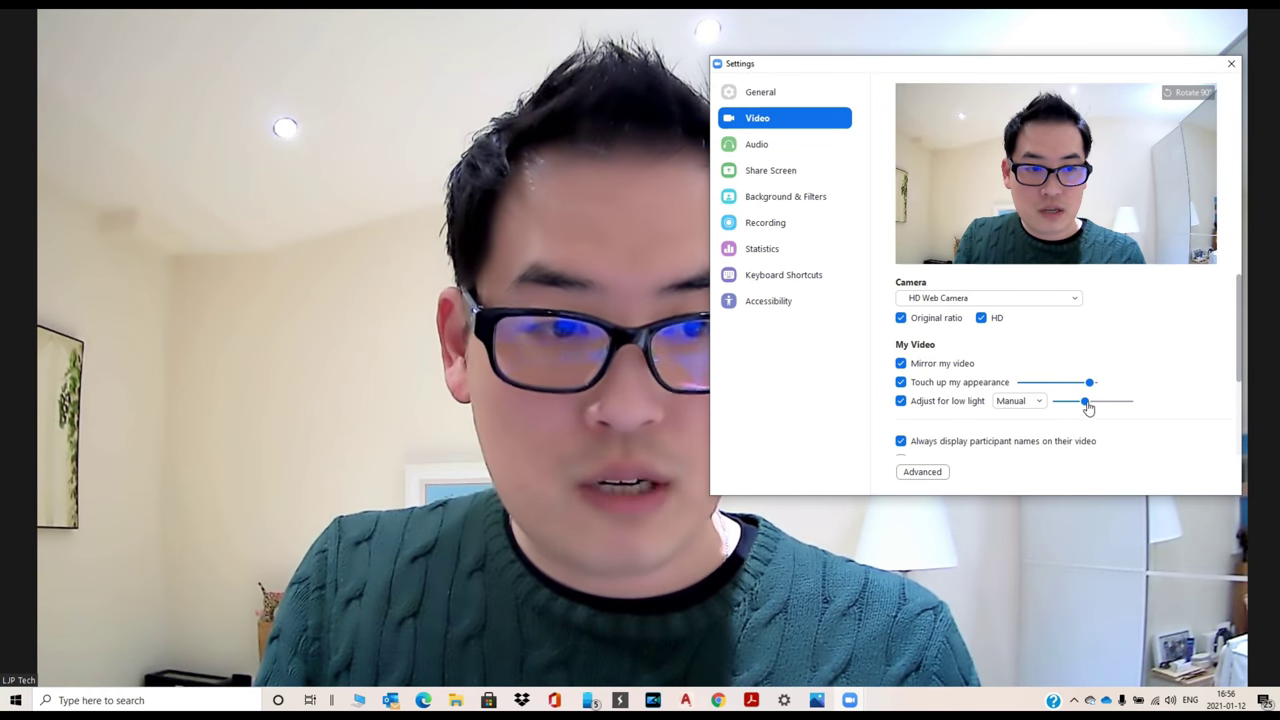
drag(1085, 403, 1094, 404)
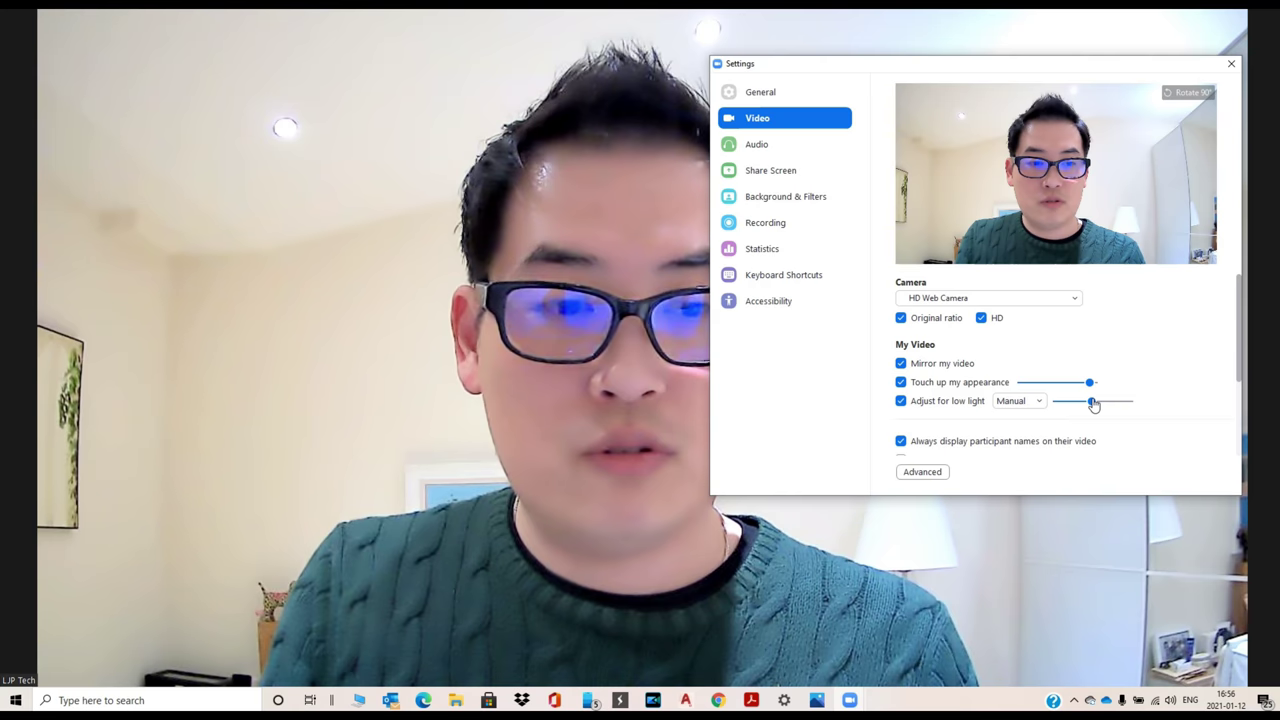
click(920, 472)
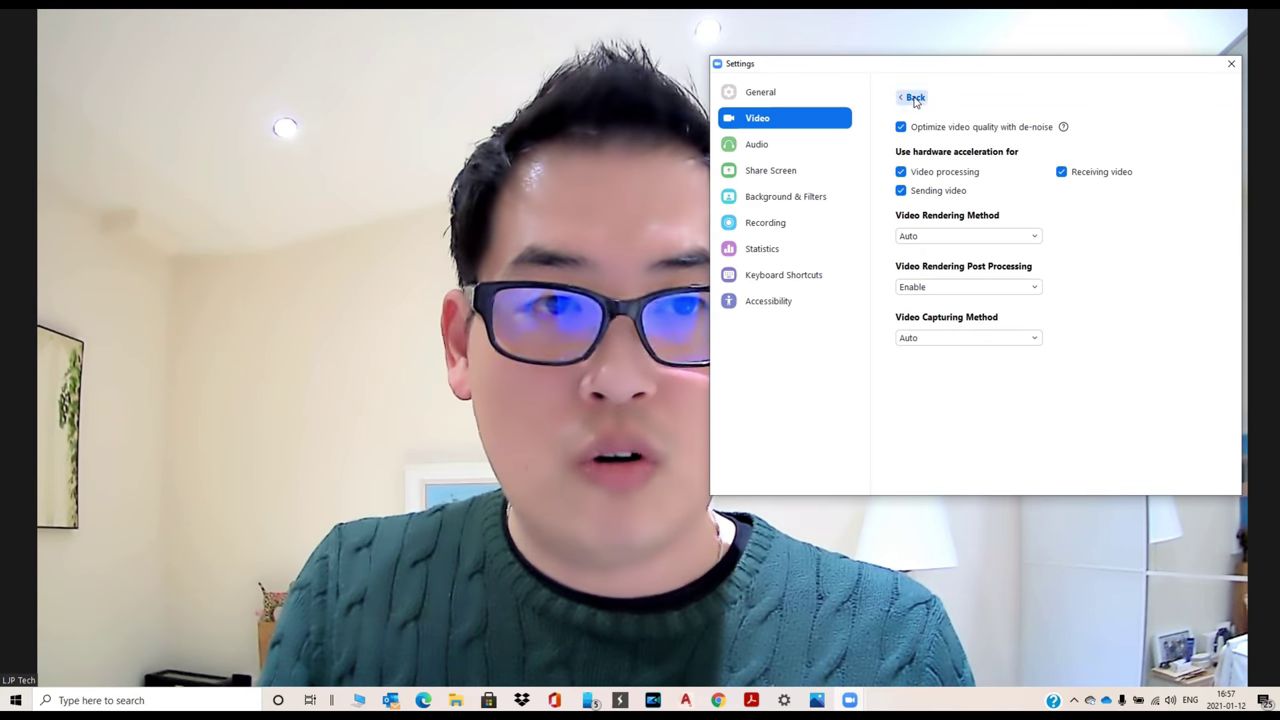
click(914, 98)
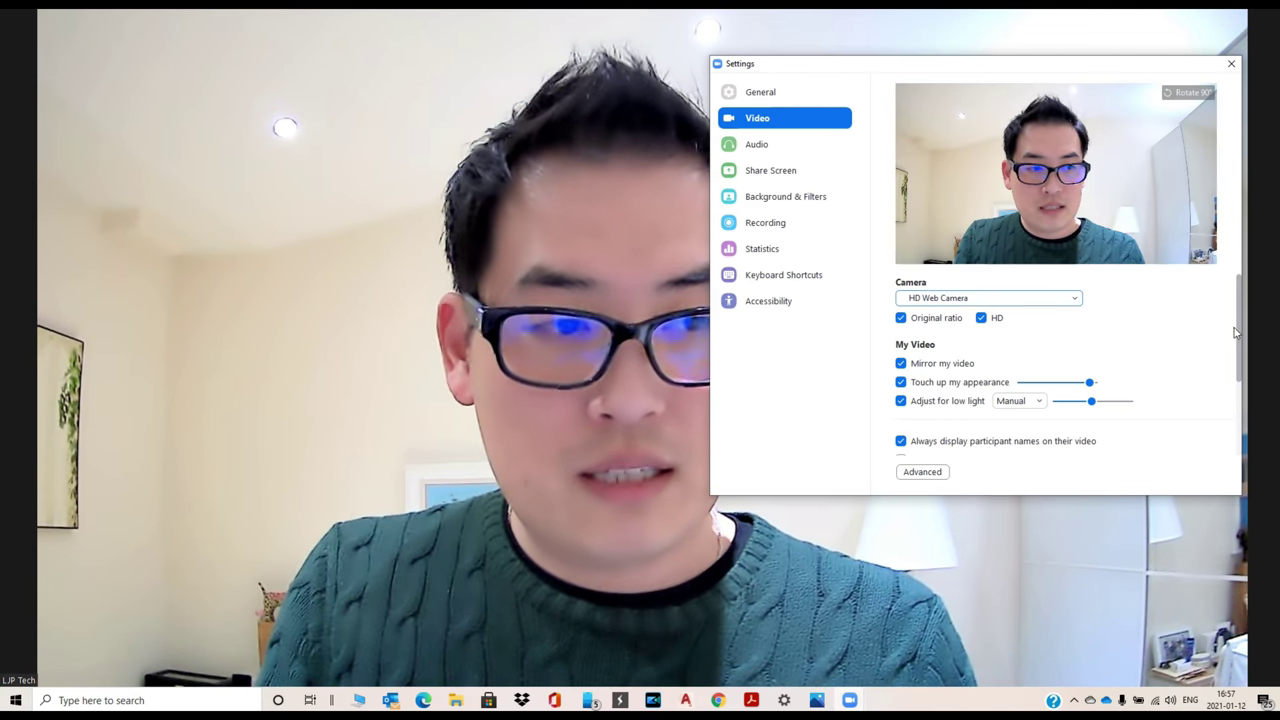
drag(1238, 325, 1236, 396)
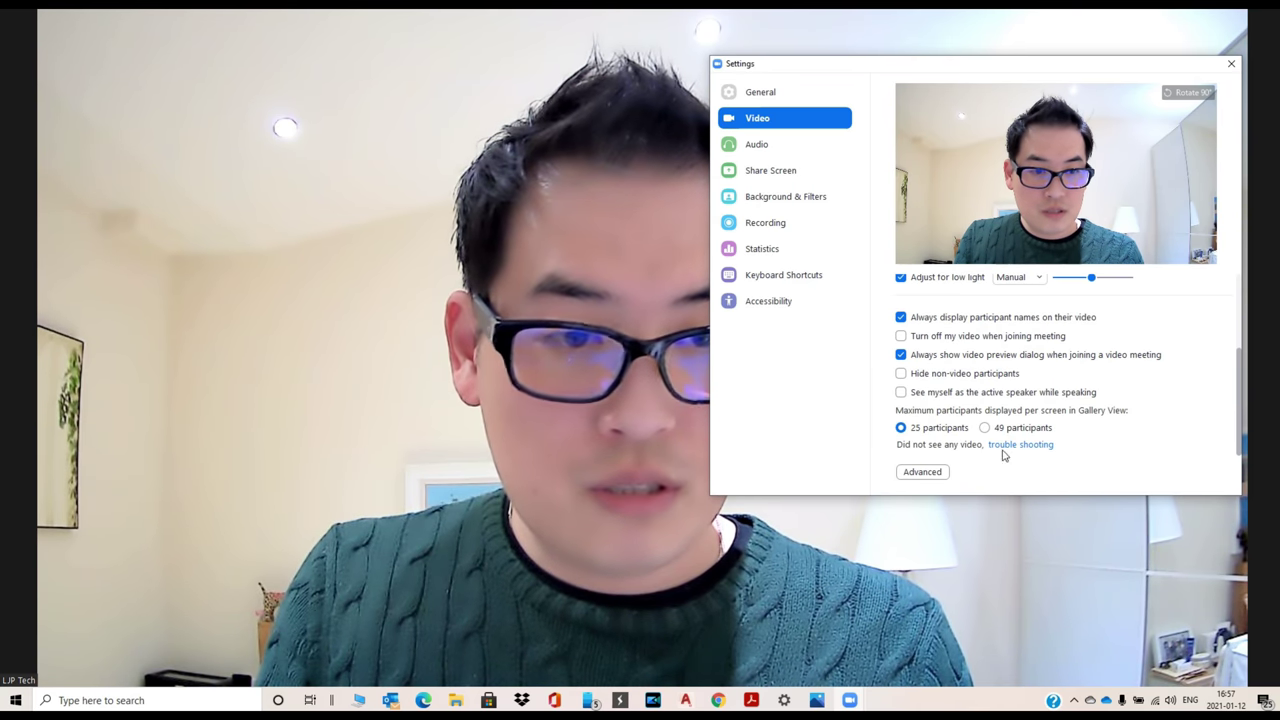
drag(1241, 395, 1248, 323)
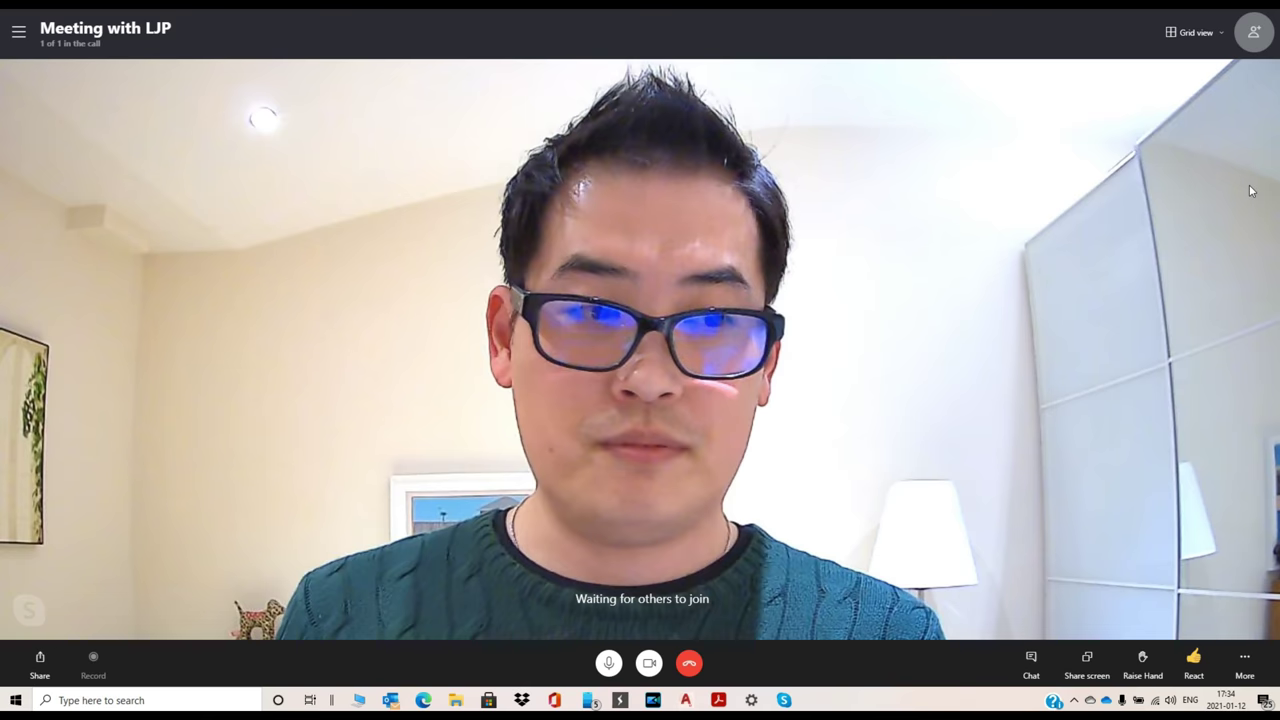
In the Skype meeting, open the audio and video settings, preview the background effects and apply the large-windowed office background
click(1242, 660)
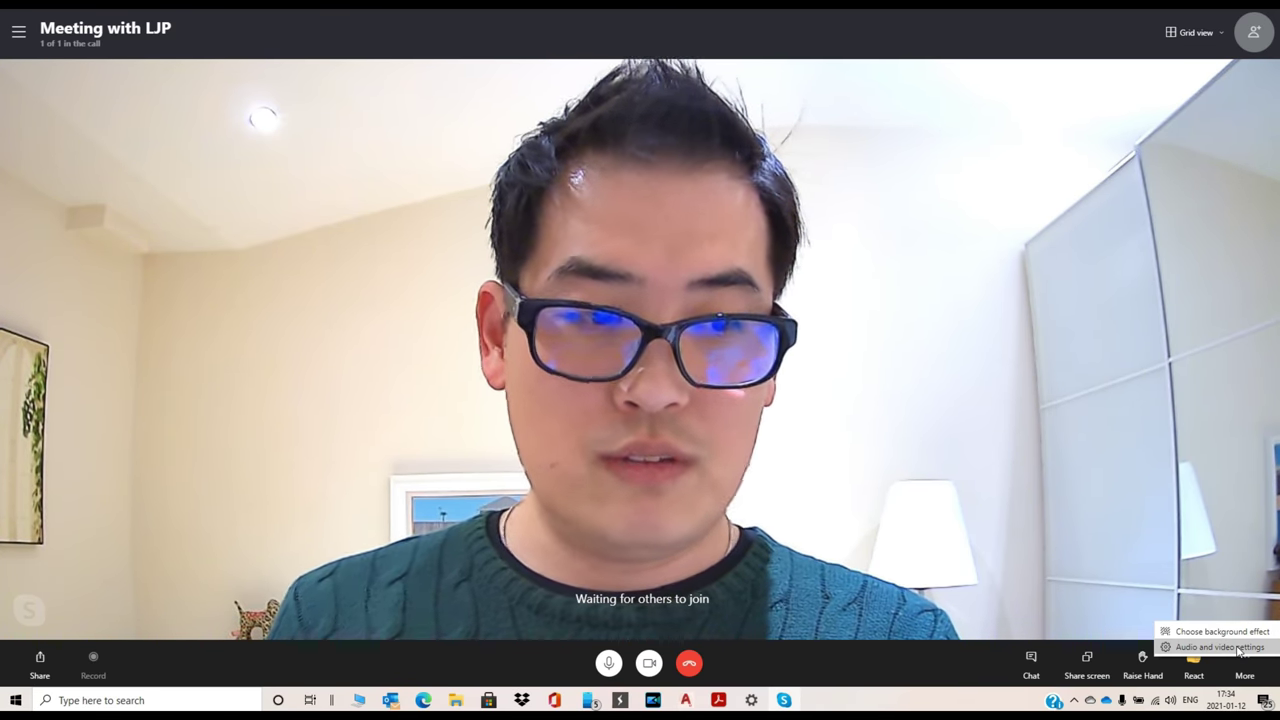
click(1220, 647)
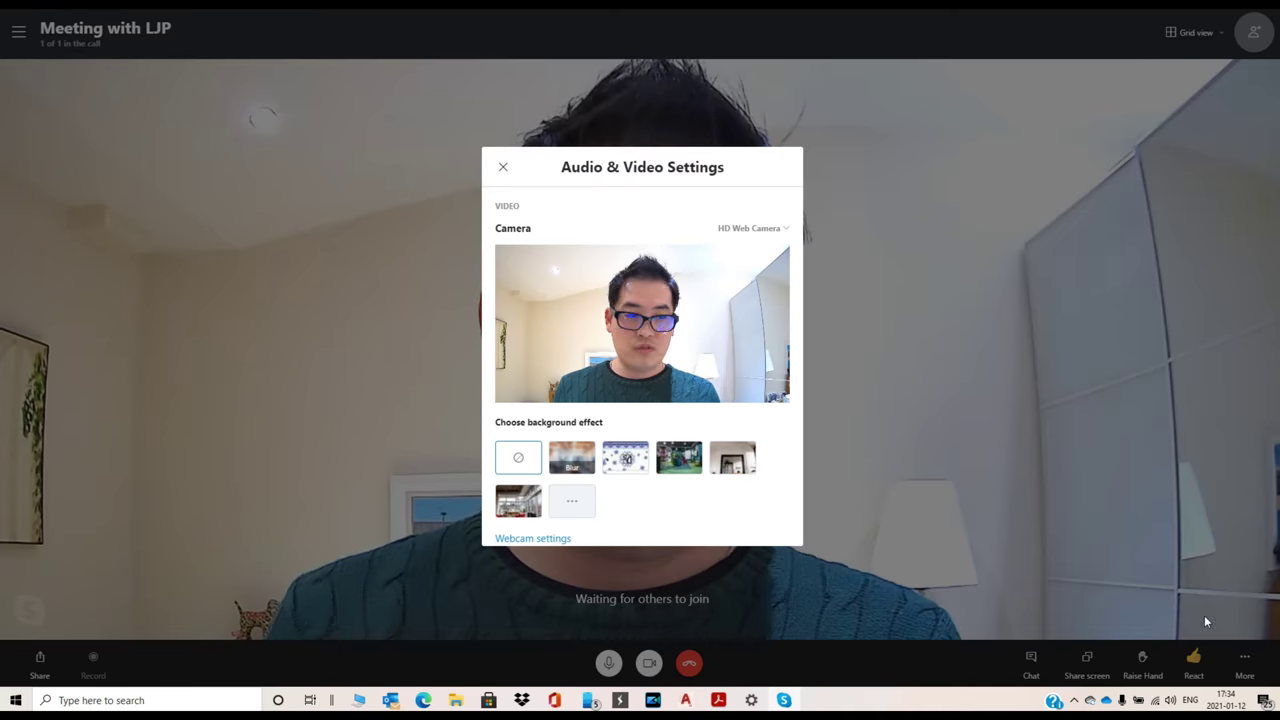
click(576, 459)
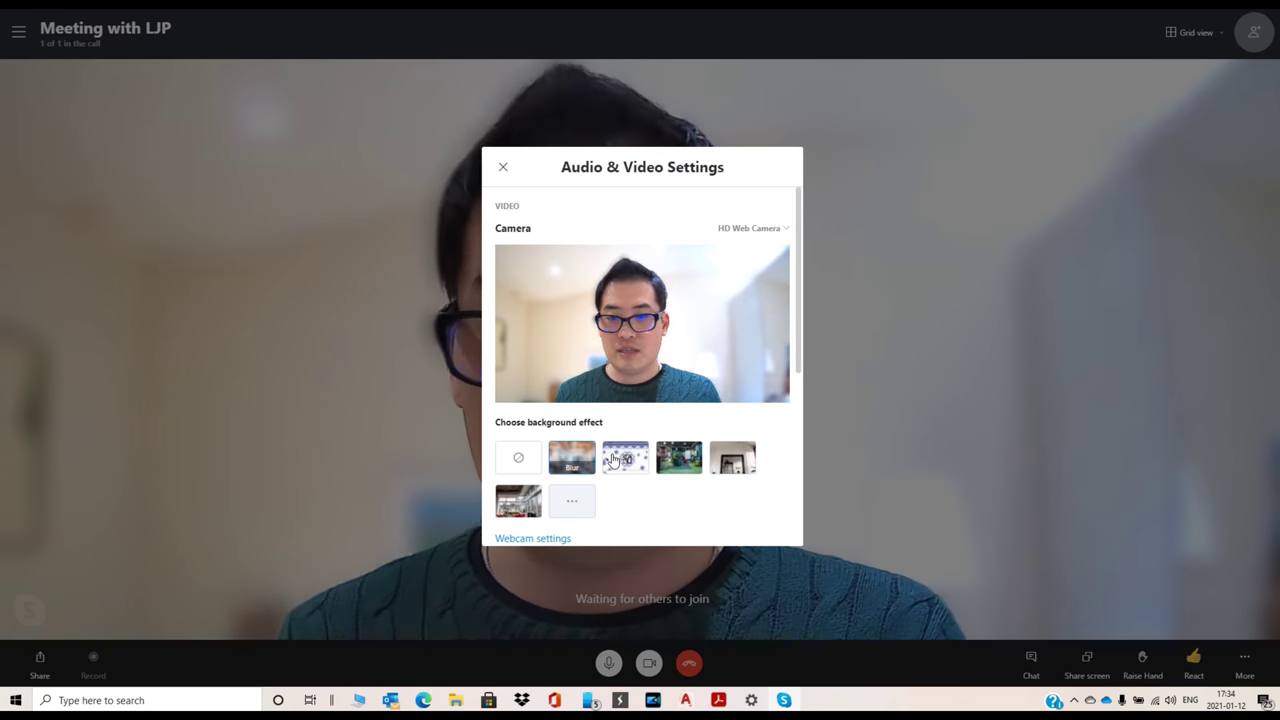
click(644, 463)
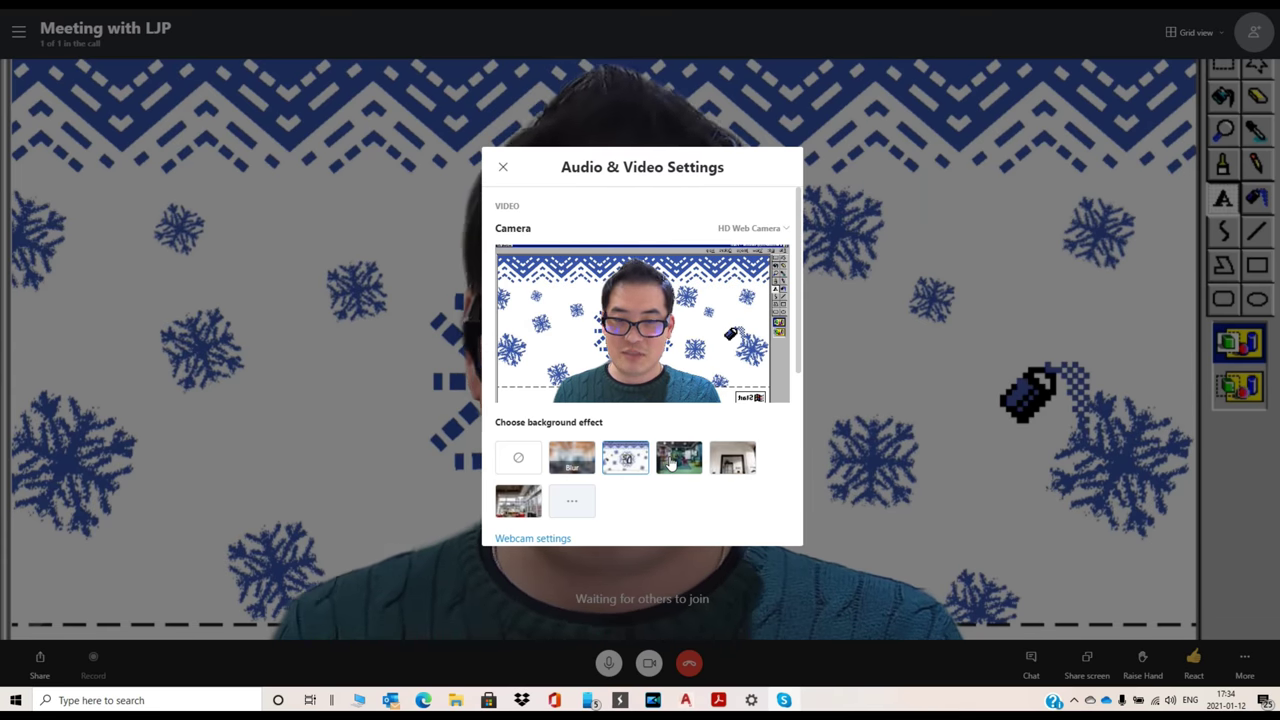
click(674, 461)
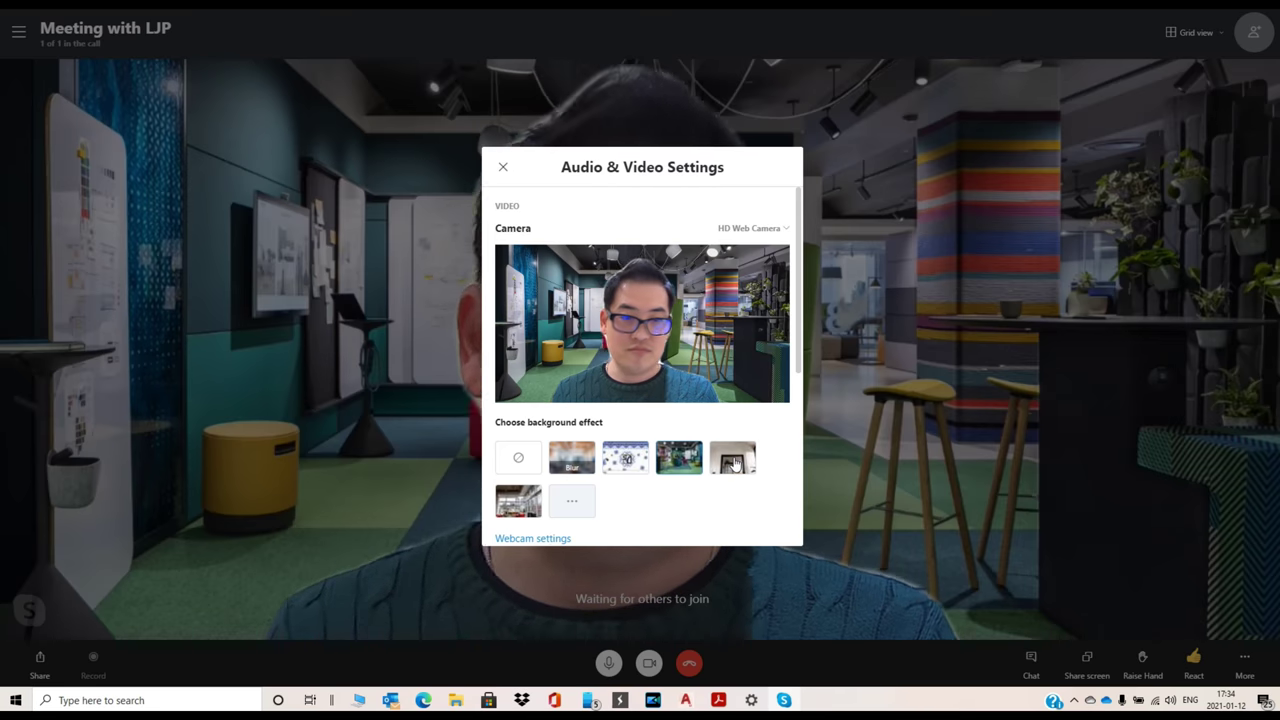
click(734, 461)
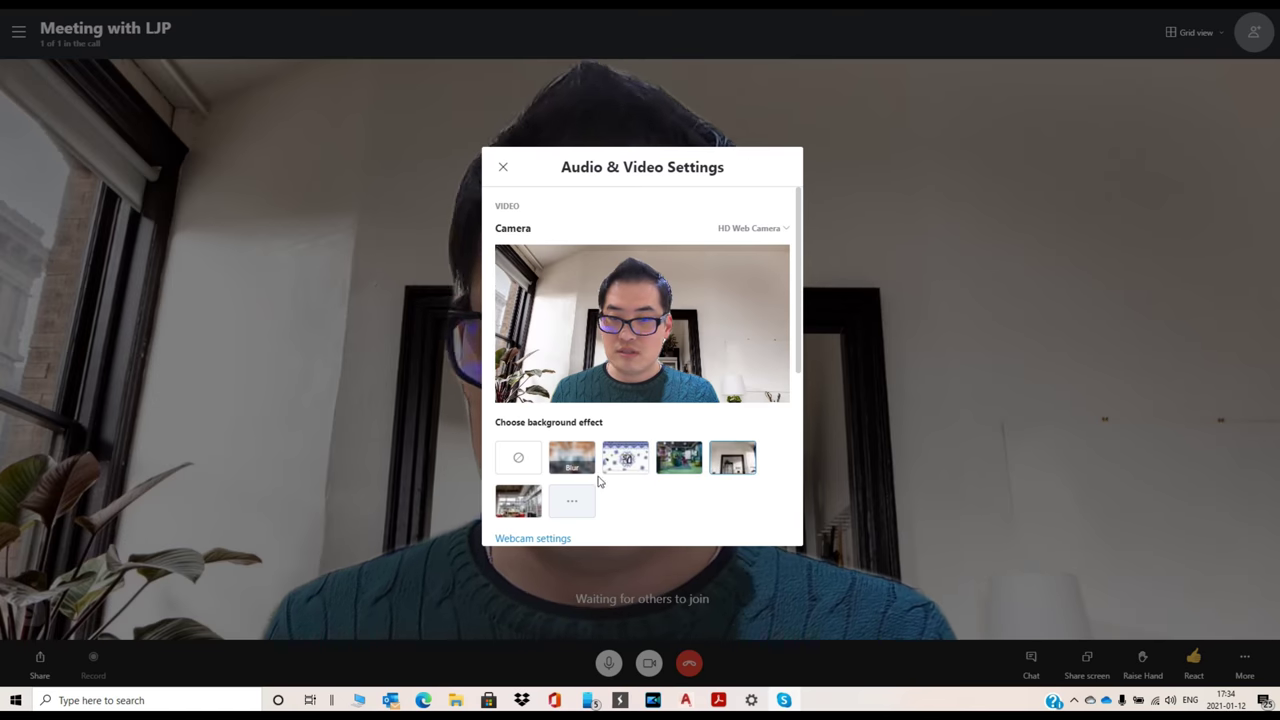
click(524, 505)
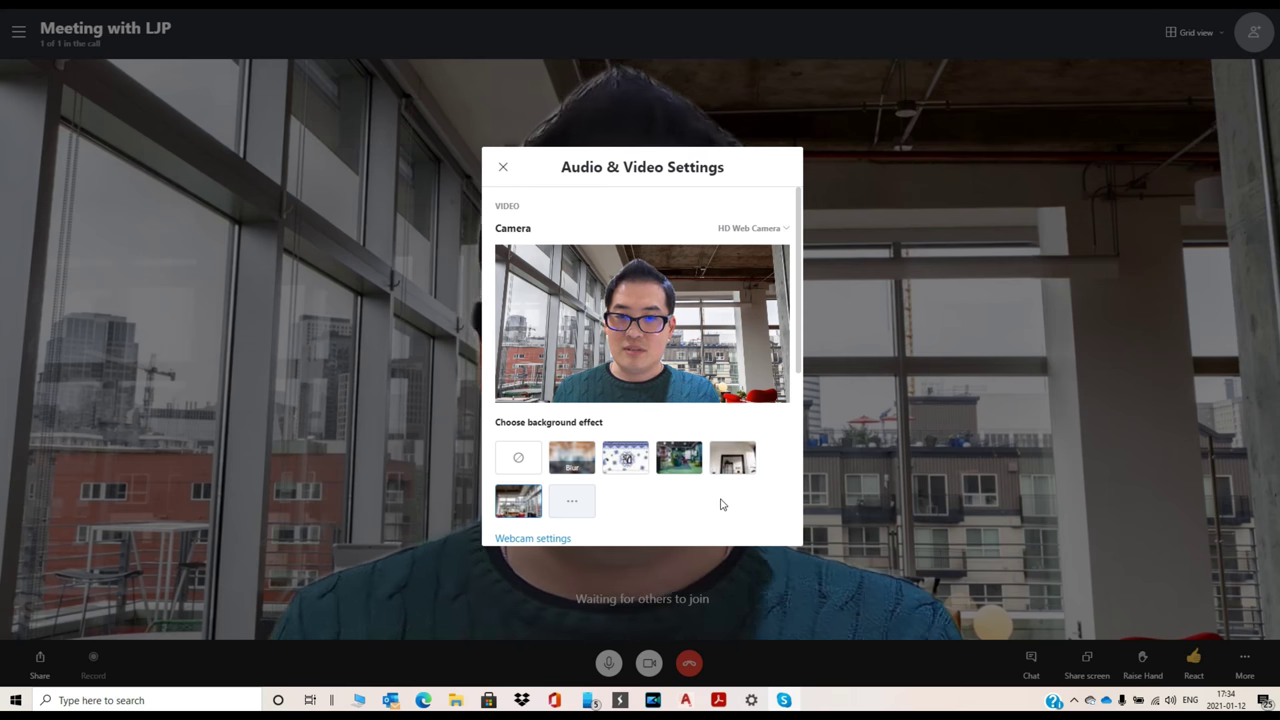
click(504, 170)
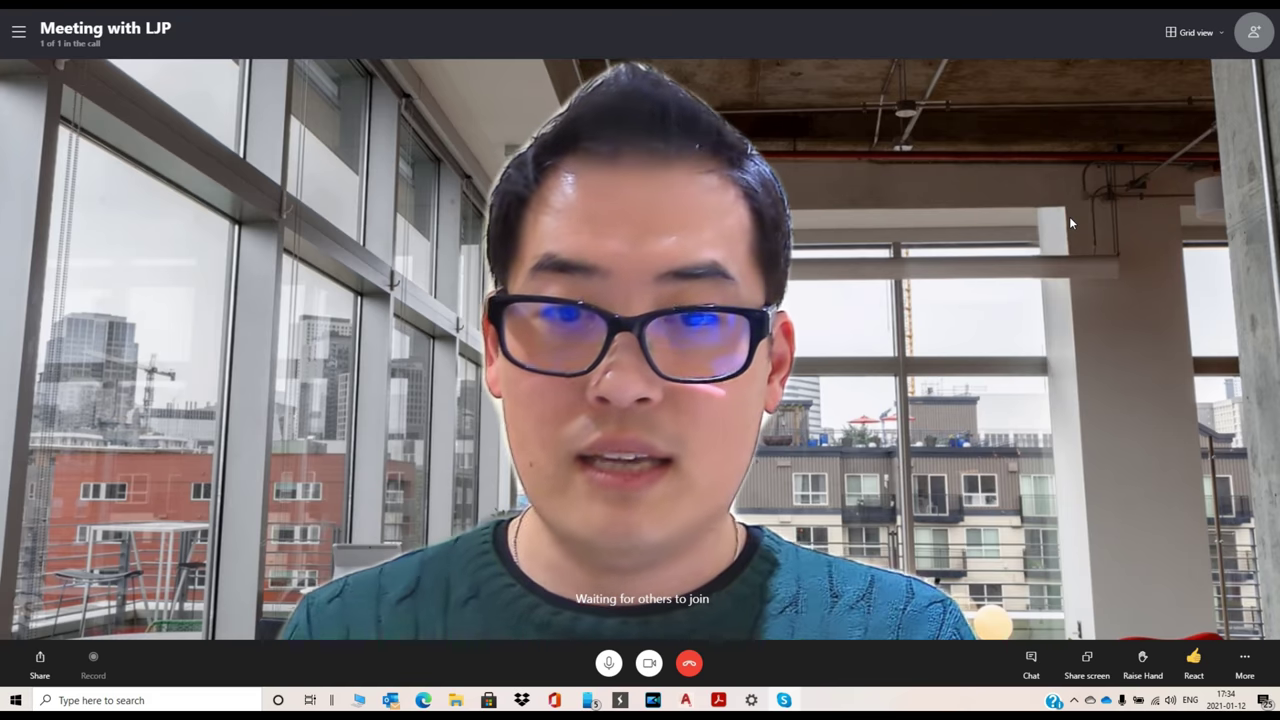